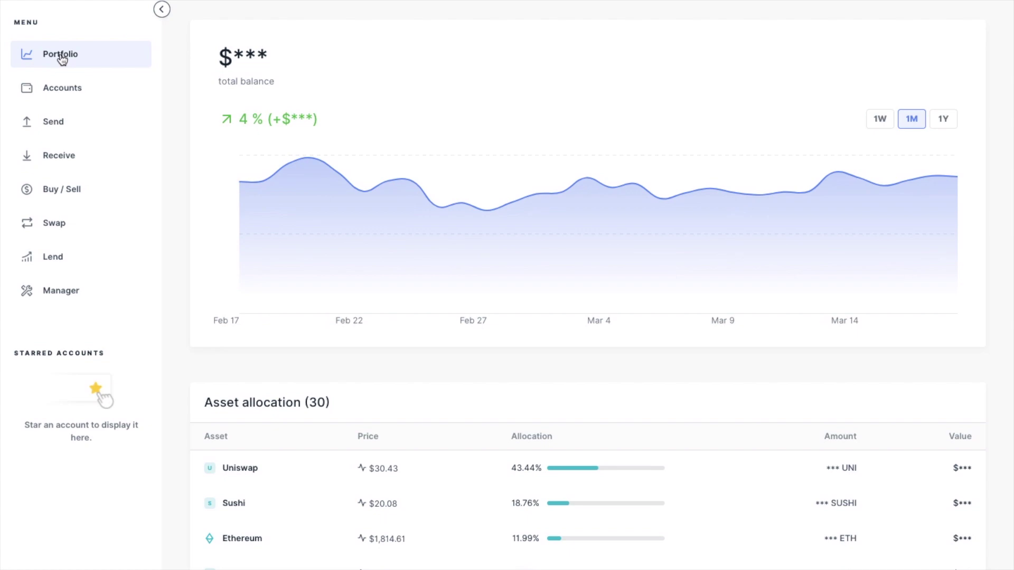
# Step: Install the Polkadot (DOT) app on the Ledger Nano X from the Manager's App catalog
pyautogui.click(59, 291)
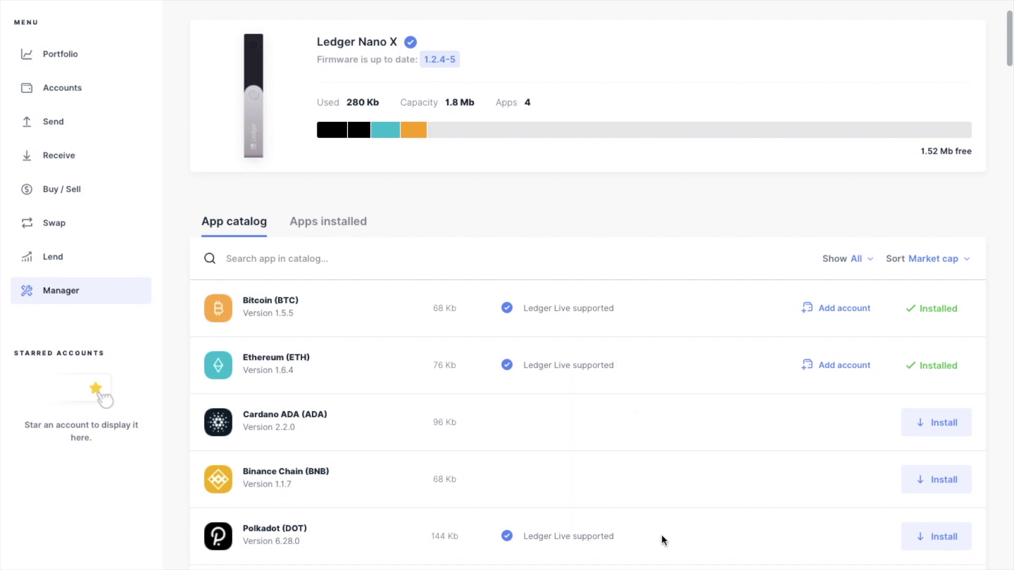
pyautogui.click(921, 538)
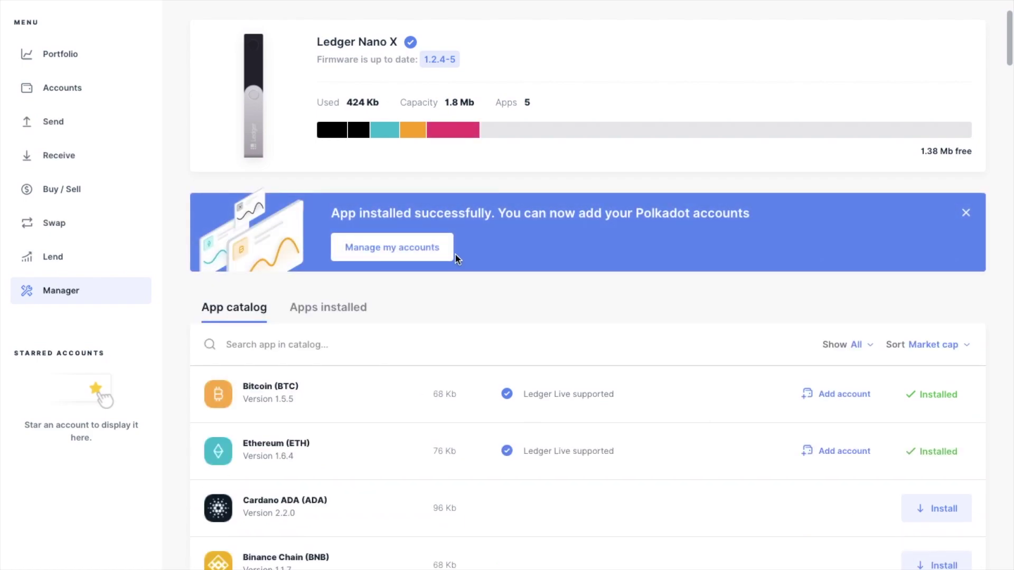
# Step: Add a Polkadot (DOT) account named Polkadot 1 and finish the account setup
pyautogui.click(414, 253)
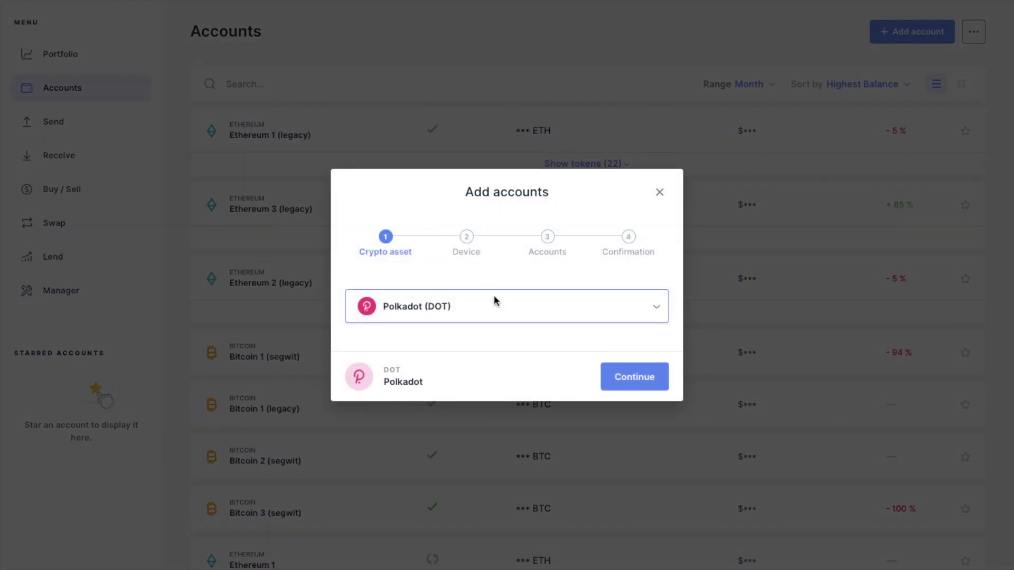
pyautogui.click(628, 379)
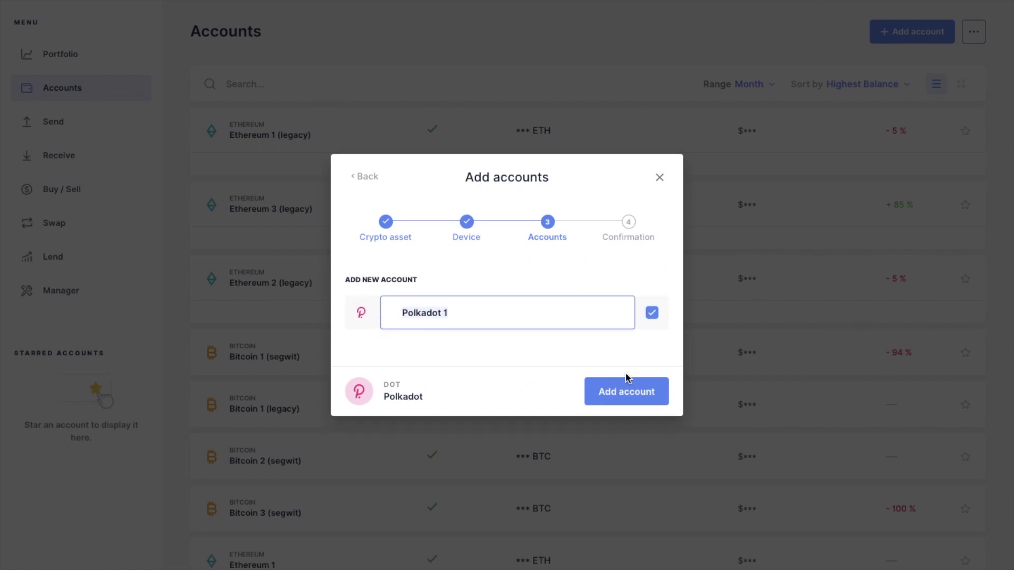
pyautogui.click(627, 391)
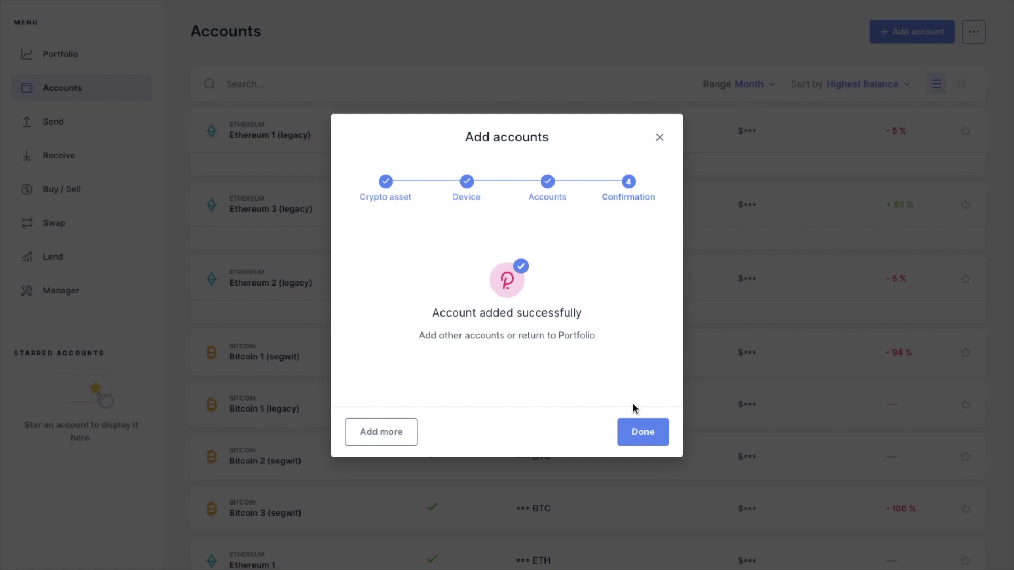
pyautogui.click(644, 434)
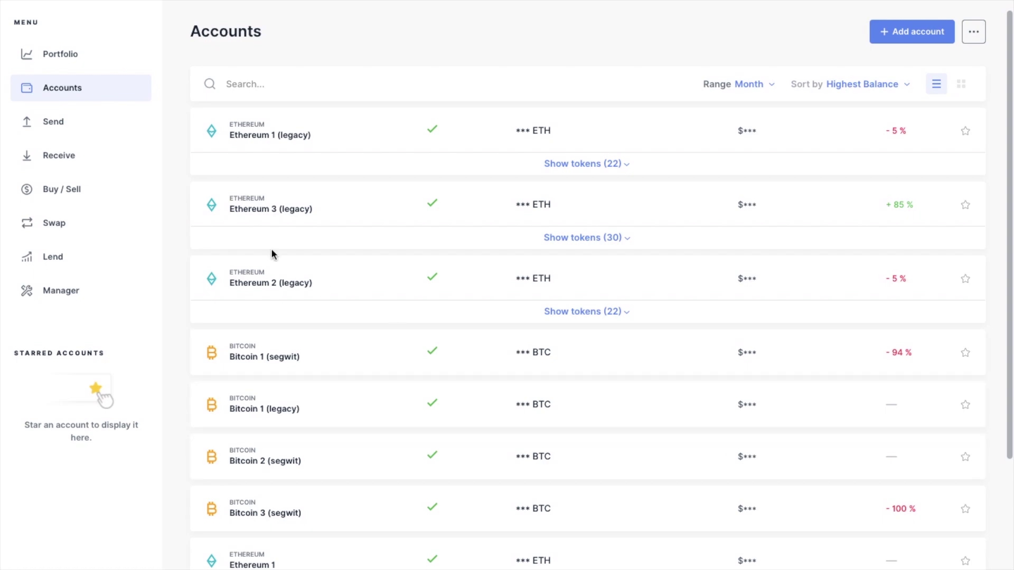
# Step: Start Receive, search 'pol' to select Polkadot 1, and display its receiving address
pyautogui.click(84, 159)
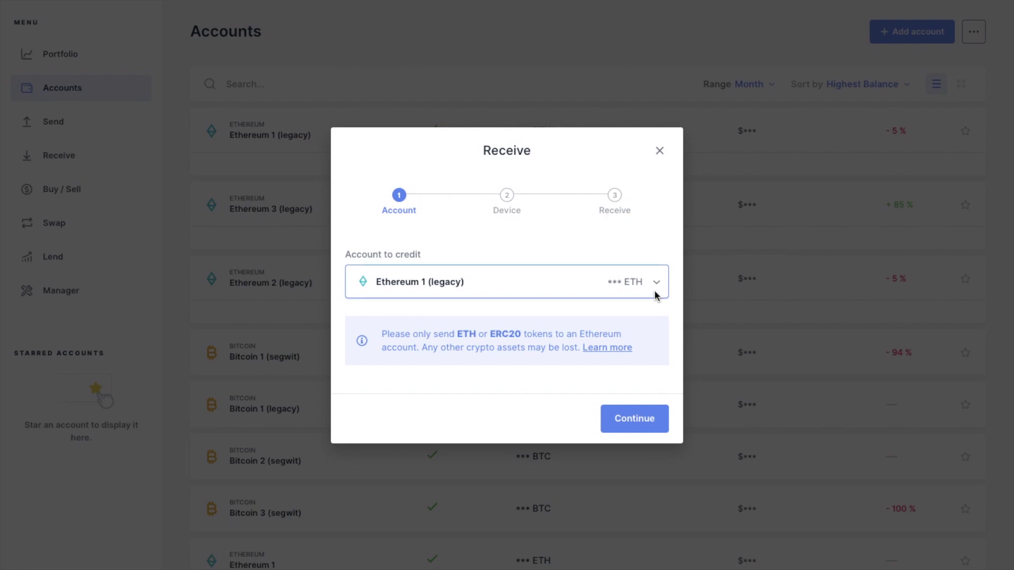
pyautogui.click(657, 288)
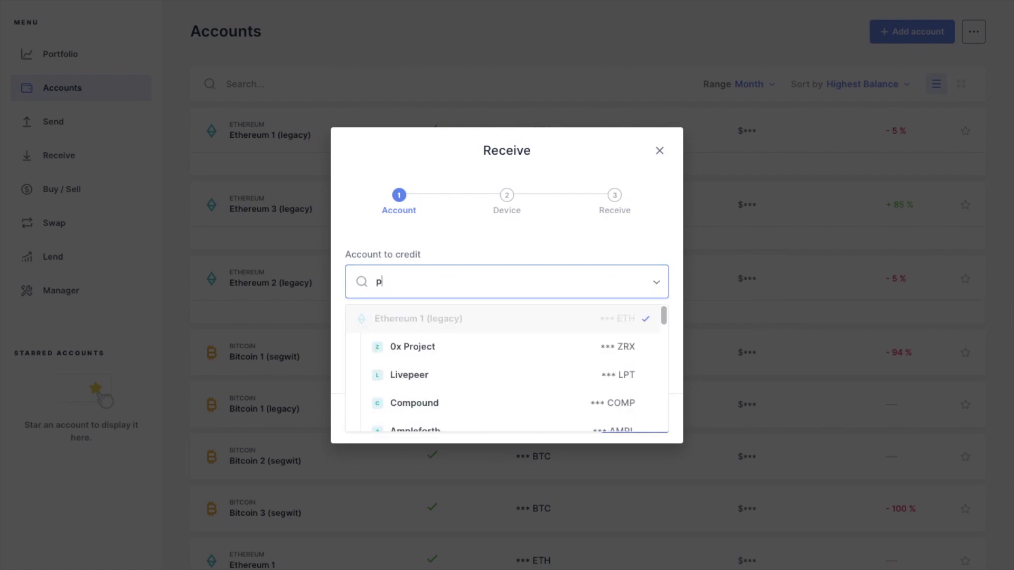
pyautogui.write('ol')
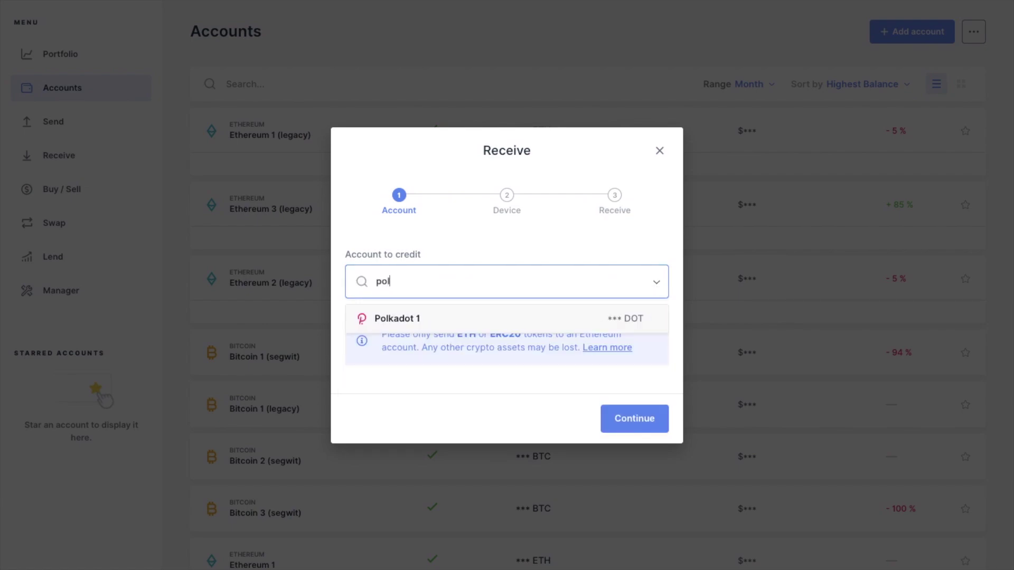
pyautogui.click(622, 317)
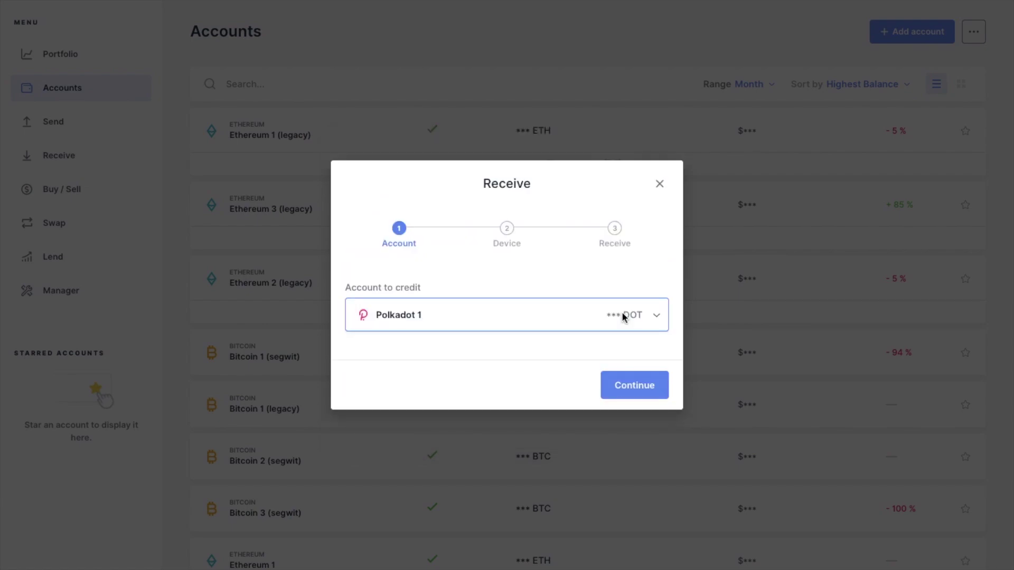
pyautogui.click(634, 384)
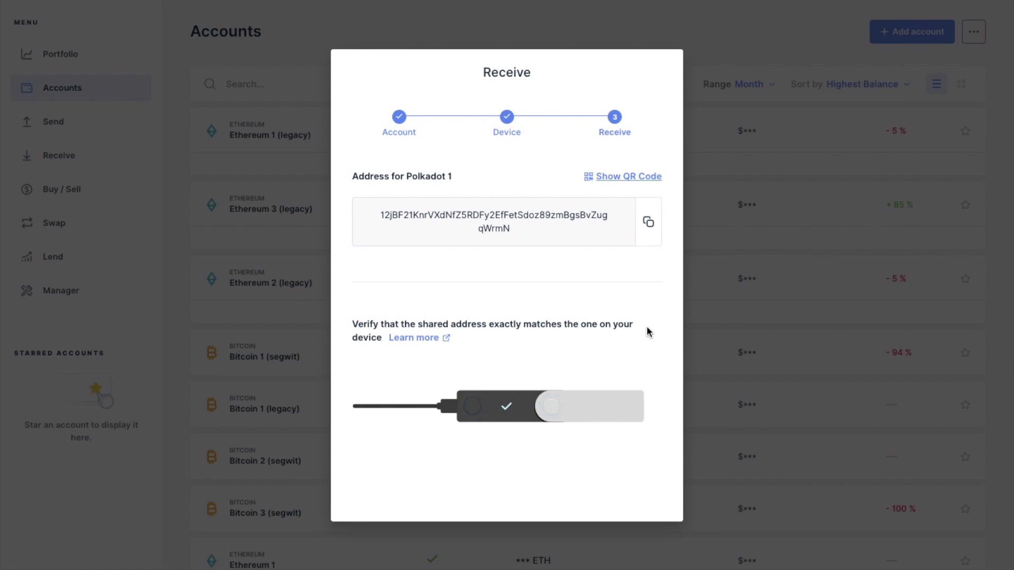
# Step: Copy the Polkadot 1 receiving address
pyautogui.click(649, 221)
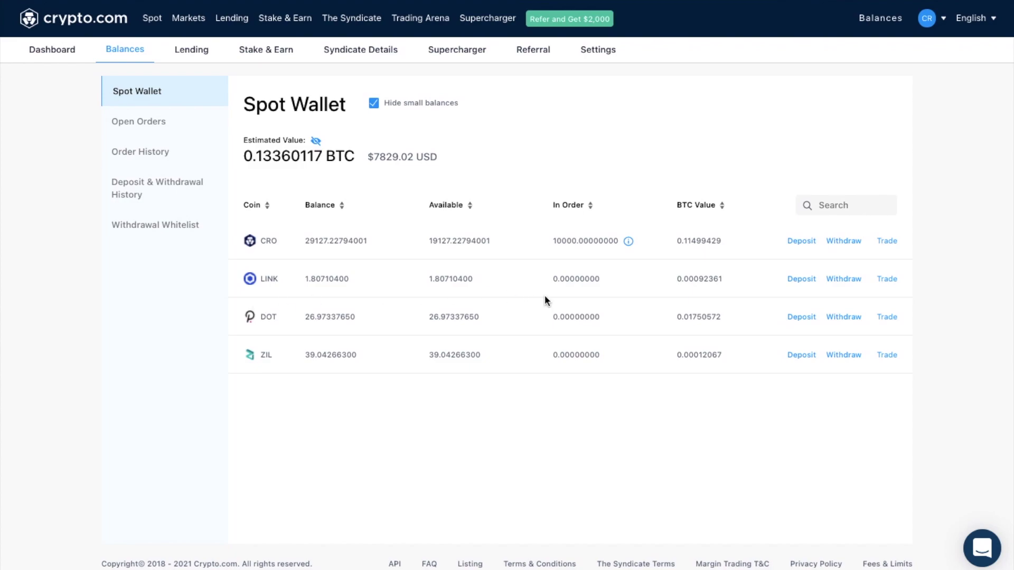
# Step: Withdraw all 26.9733765 DOT to the pasted Polkadot 1 address as an external wallet
pyautogui.click(835, 318)
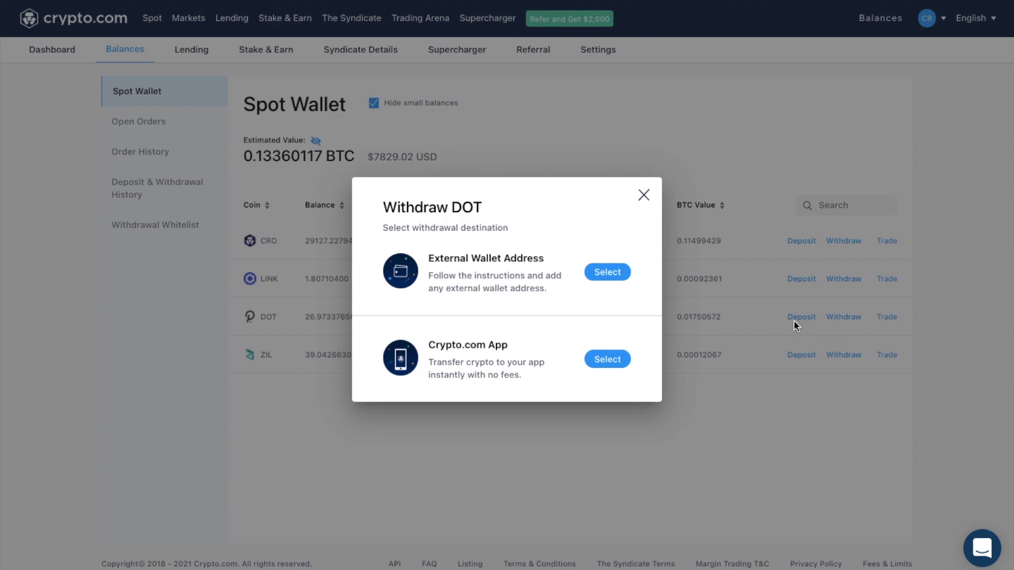
pyautogui.click(607, 273)
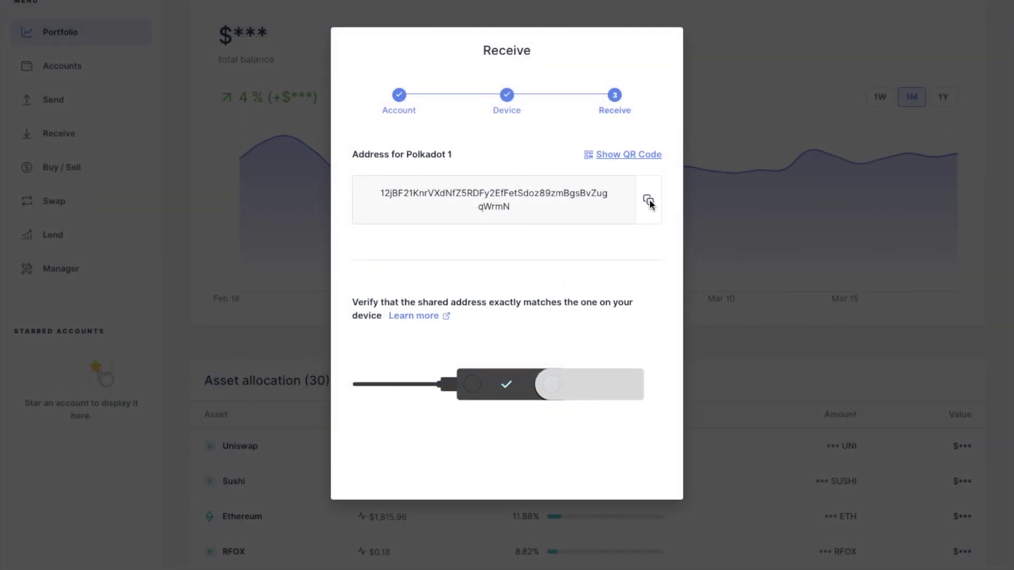
pyautogui.click(649, 201)
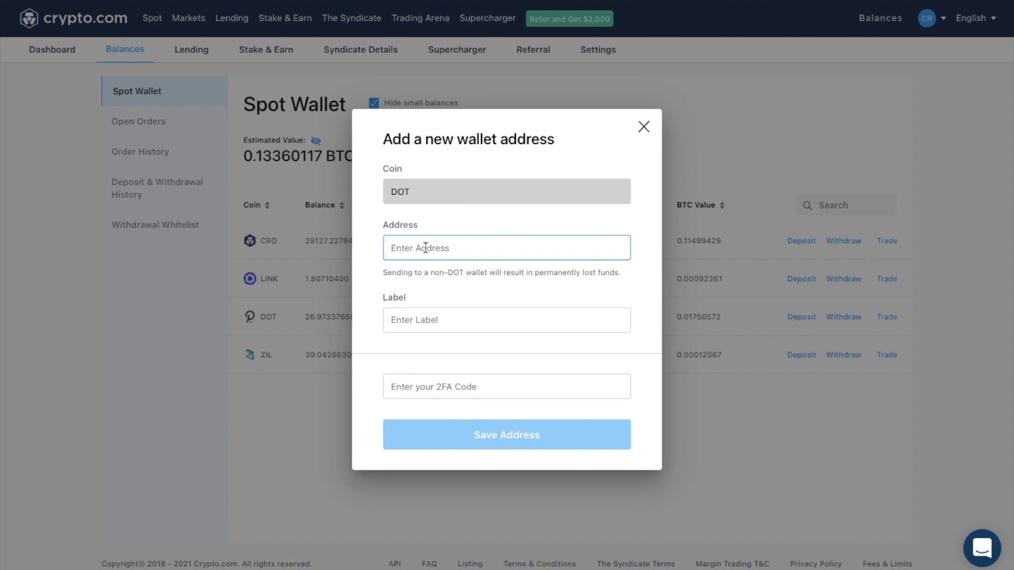
pyautogui.hotkey('ctrl', 'v')
pyautogui.click(414, 315)
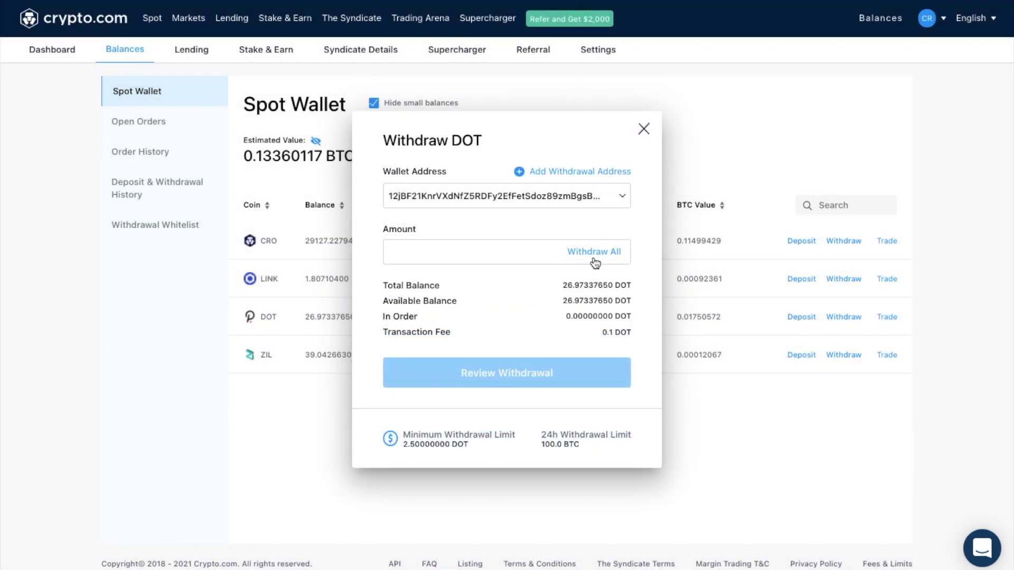
pyautogui.click(595, 253)
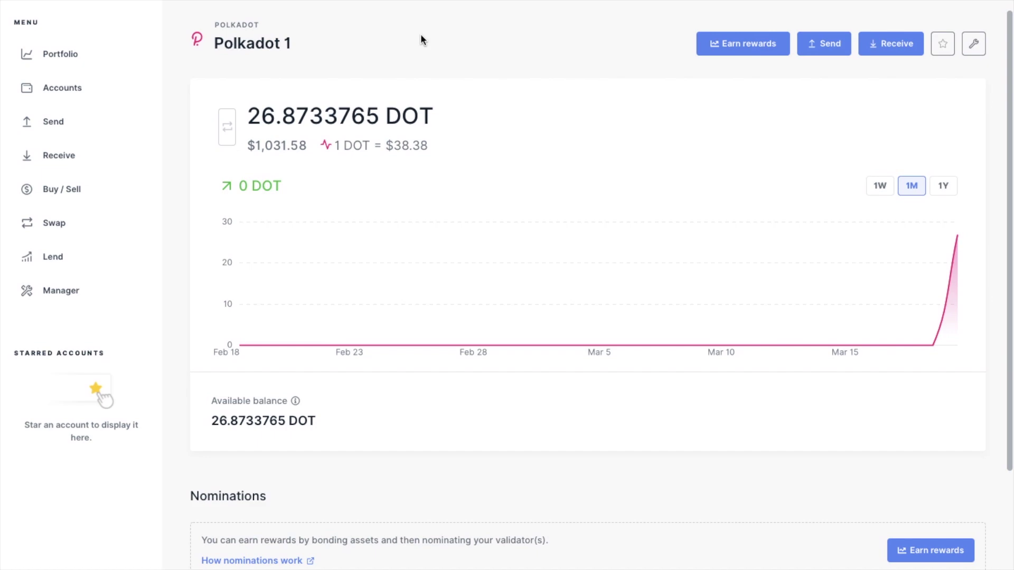
# Step: Open the Earn rewards introduction for the Polkadot 1 account
pyautogui.click(727, 50)
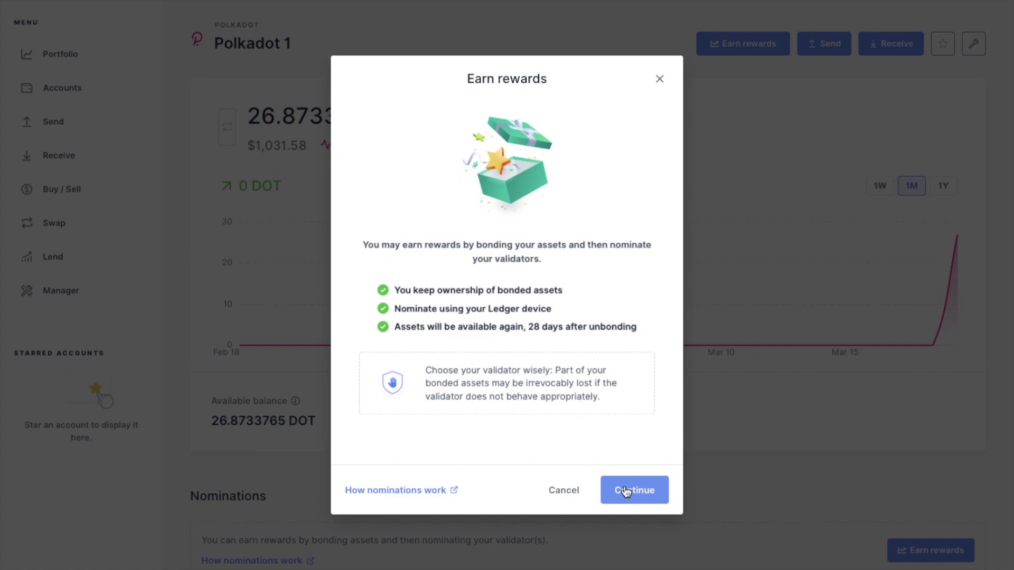
pyautogui.click(431, 491)
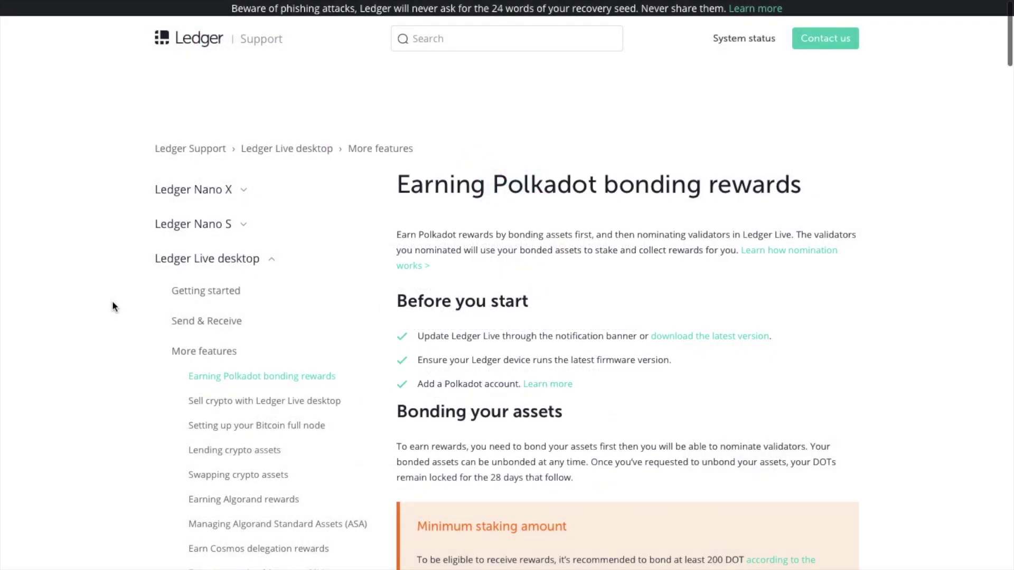
pyautogui.scroll(-7, 112, 302)
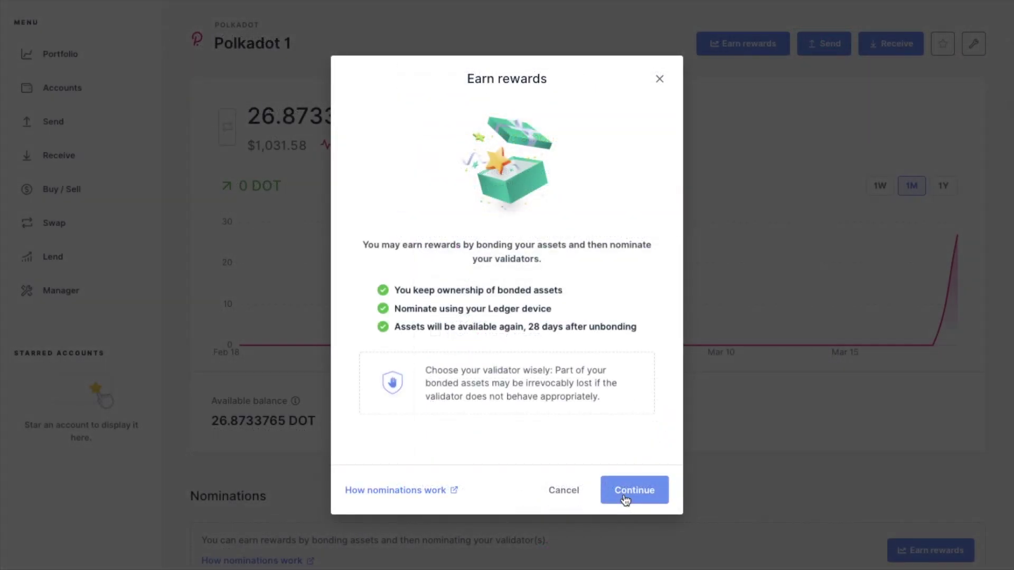
# Step: Bond 1 DOT from Polkadot 1 with rewards paid to the available balance
pyautogui.click(625, 491)
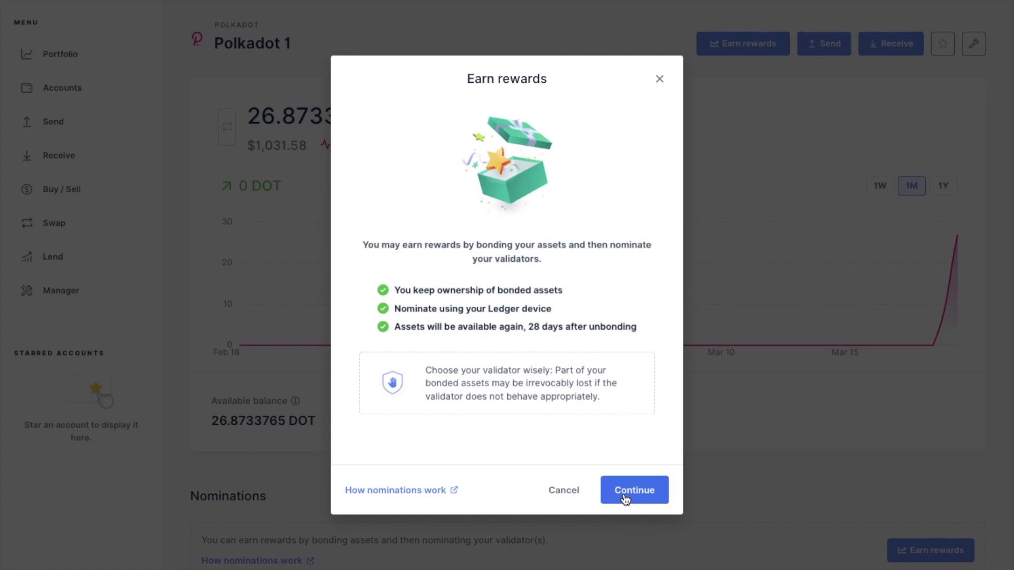
pyautogui.write('1')
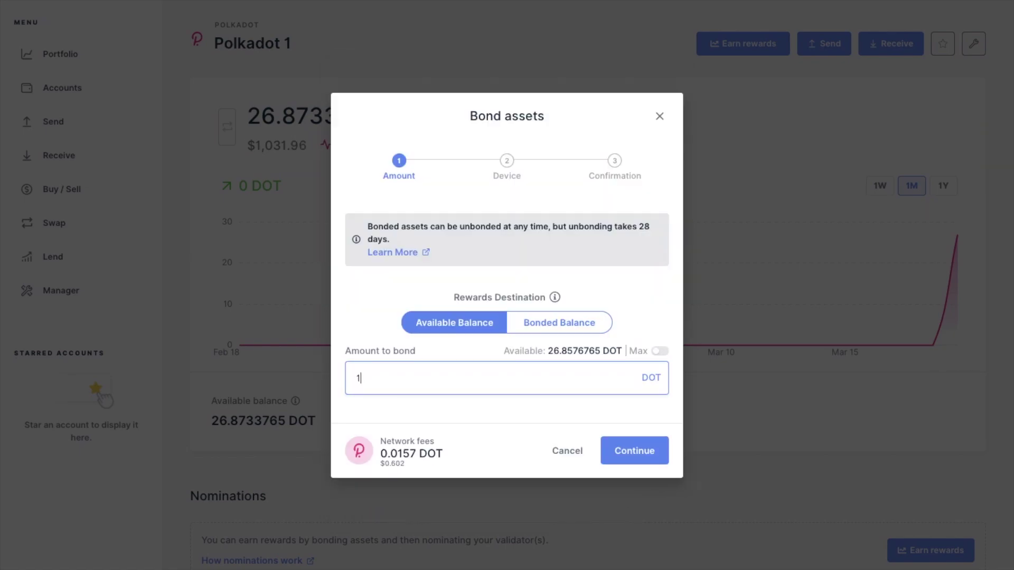
pyautogui.click(646, 456)
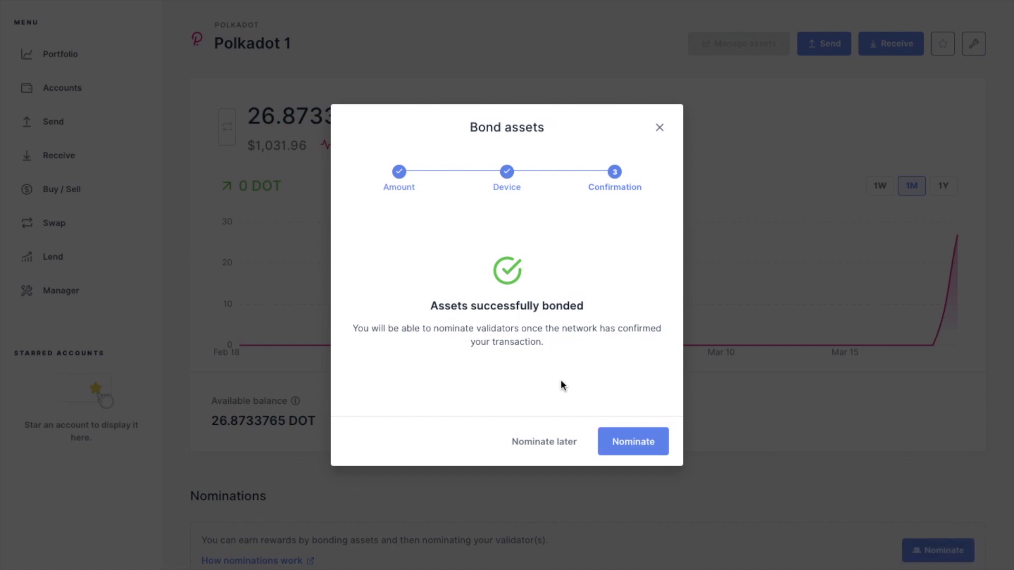
pyautogui.click(643, 451)
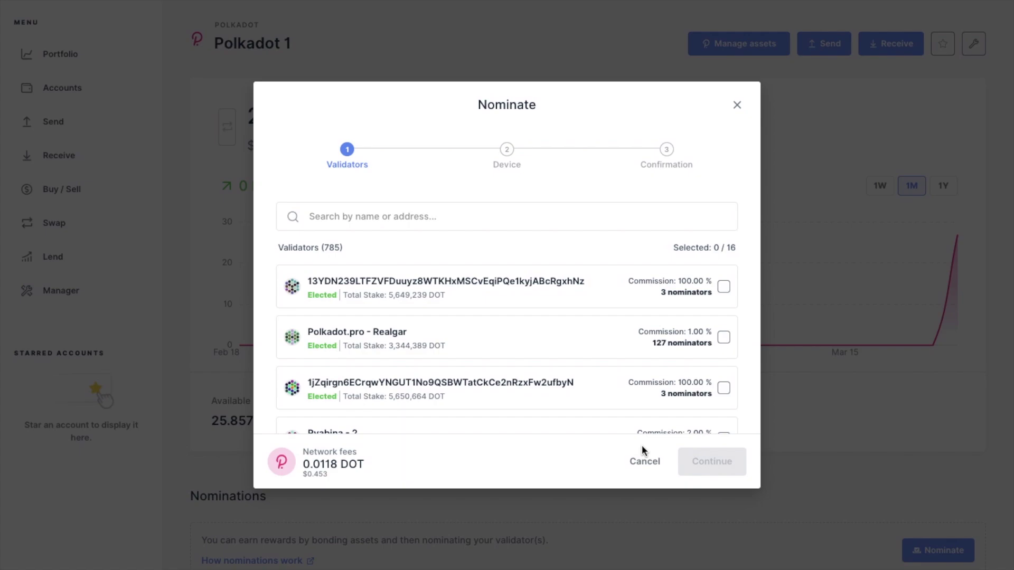
# Step: Select validators Polkadot.pro - Realgar and Zug Capital - 18 in the list and continue
pyautogui.scroll(-1, 604, 407)
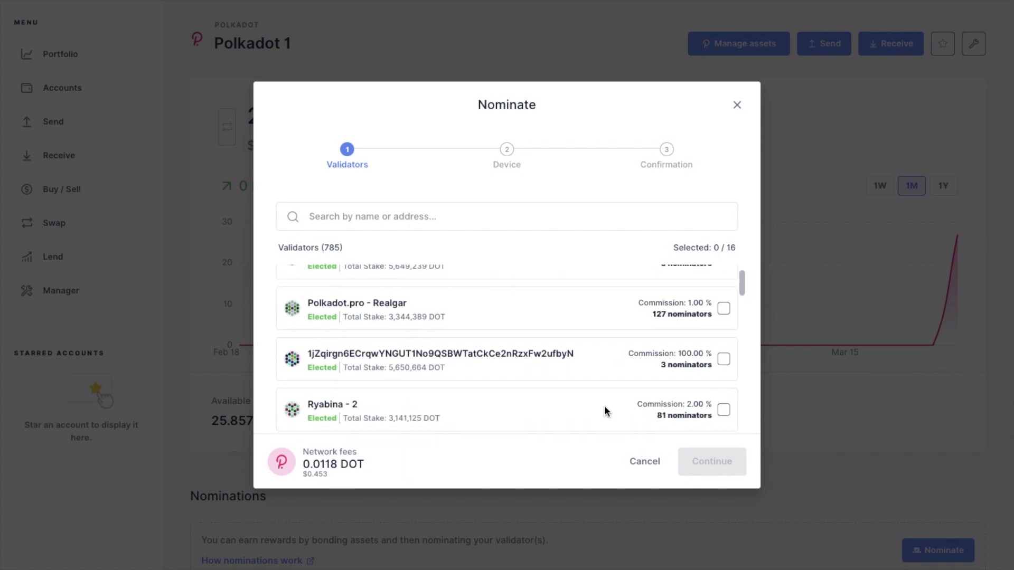
pyautogui.scroll(-2, 604, 407)
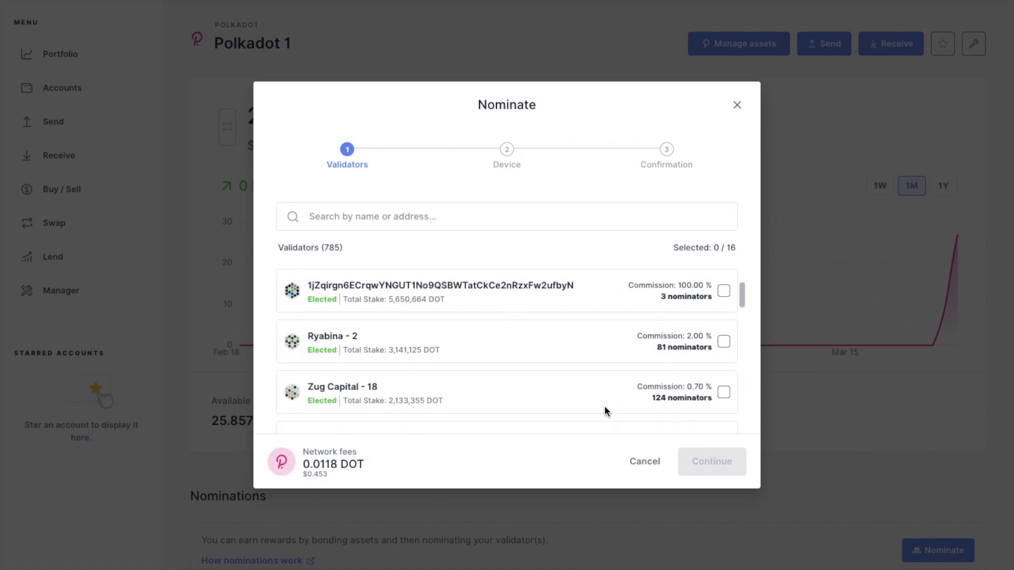
pyautogui.scroll(-3, 605, 411)
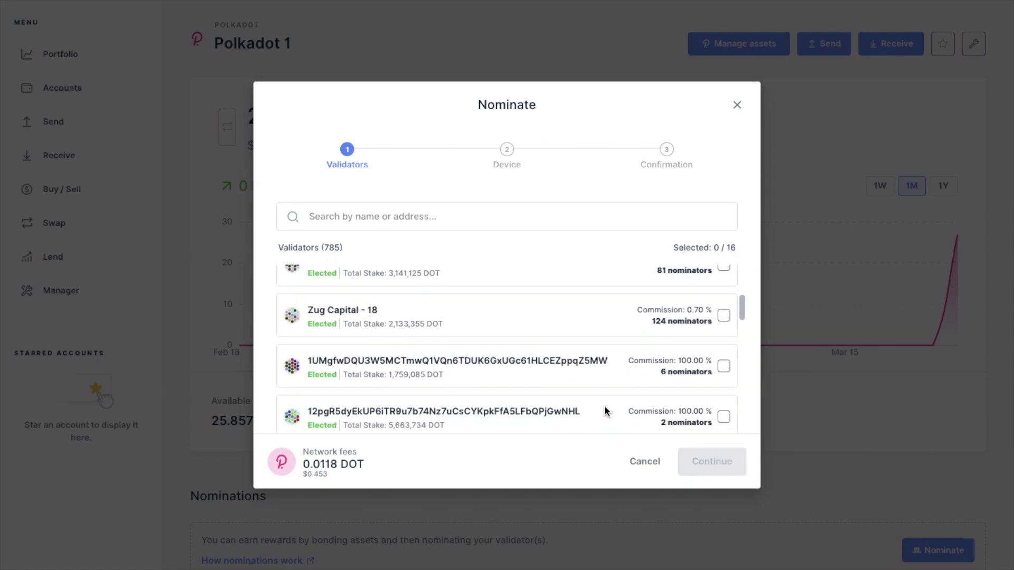
pyautogui.scroll(-3, 604, 411)
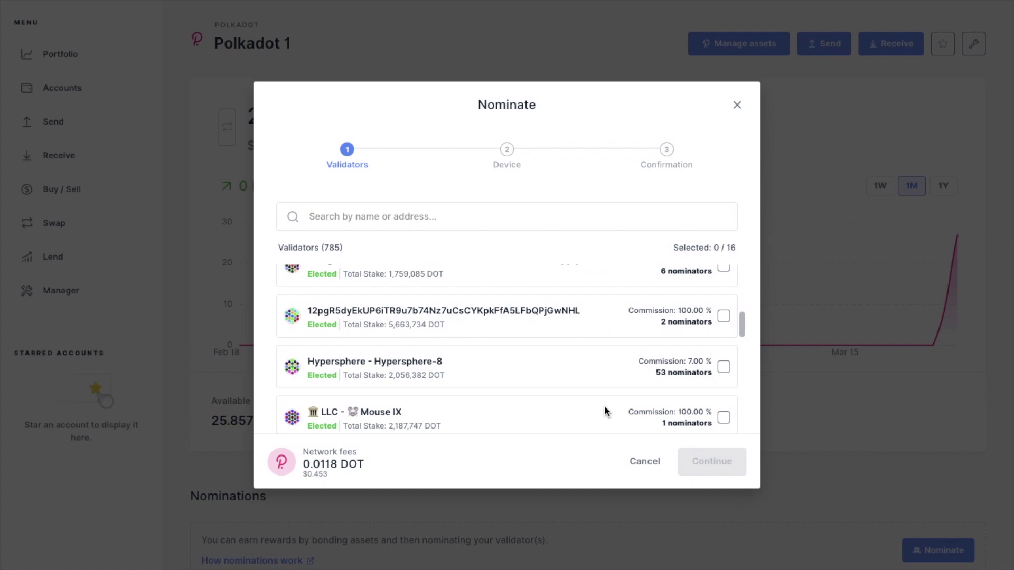
pyautogui.scroll(-2, 605, 407)
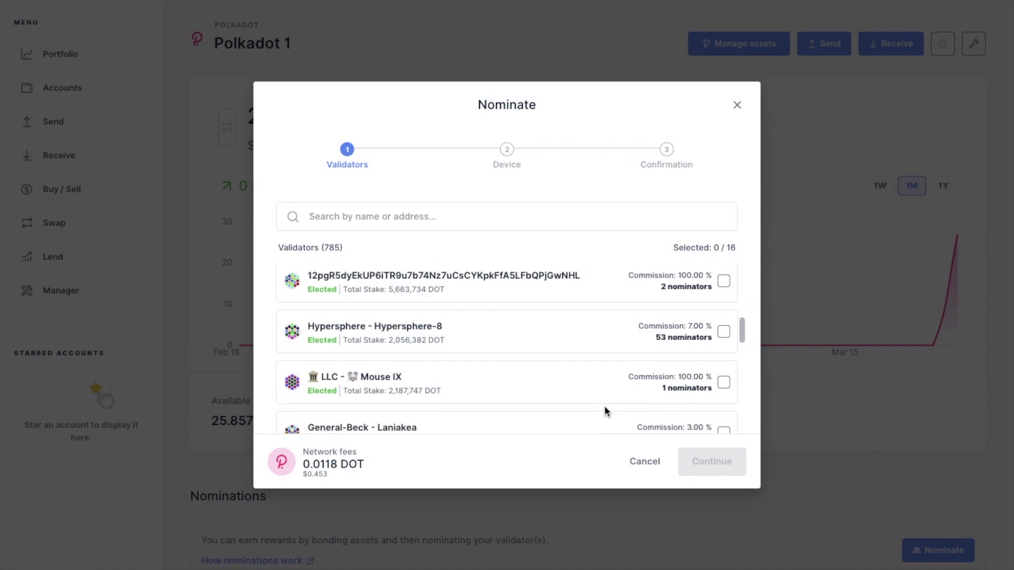
pyautogui.scroll(-4, 605, 410)
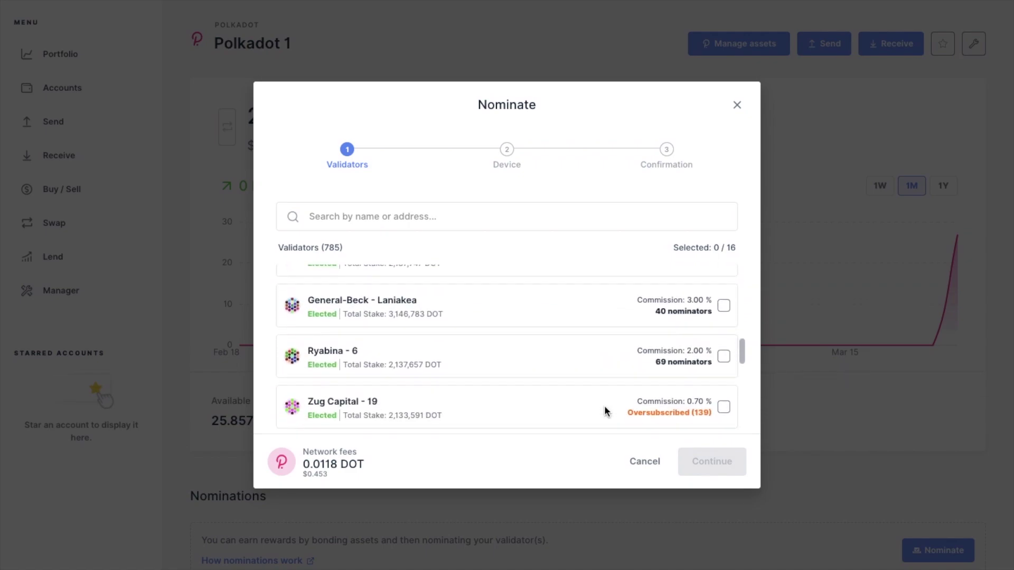
pyautogui.scroll(-2, 605, 410)
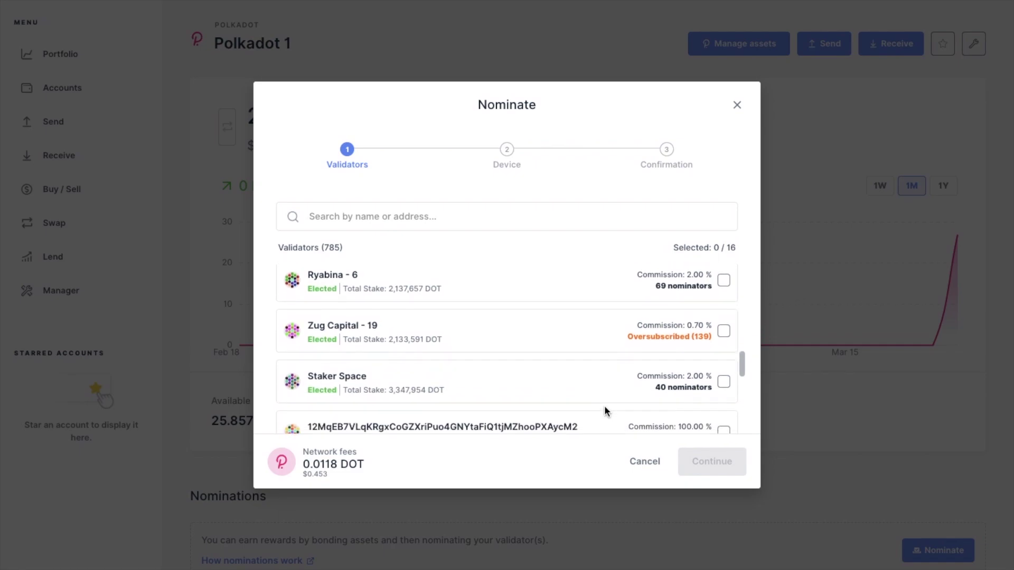
pyautogui.scroll(-3, 604, 405)
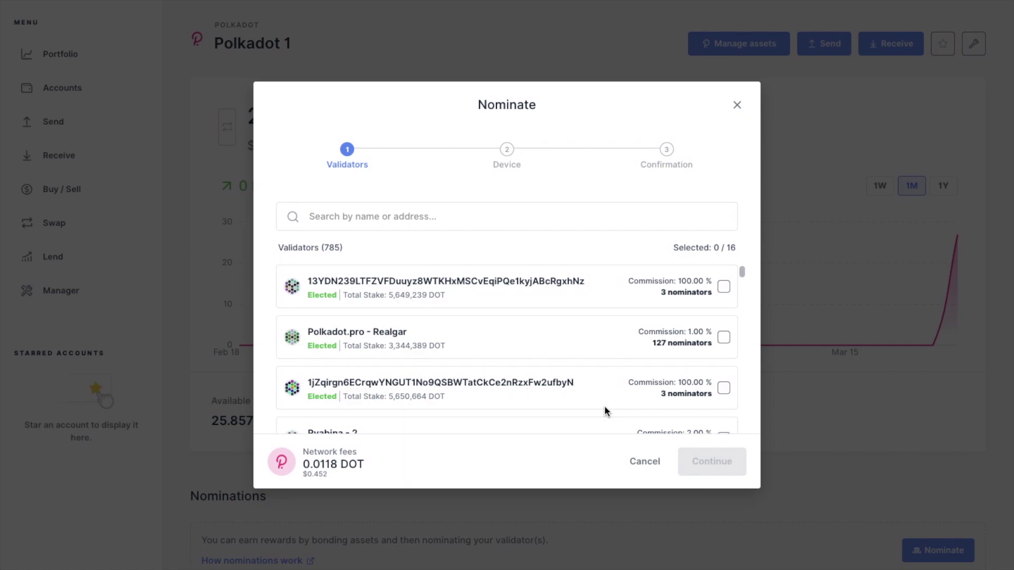
pyautogui.click(723, 338)
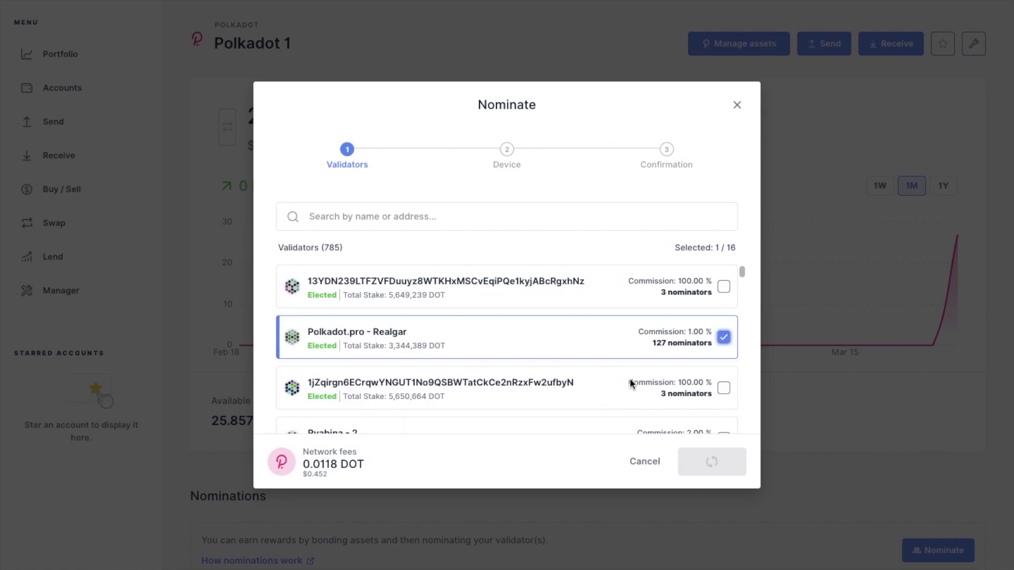
pyautogui.scroll(-2, 629, 378)
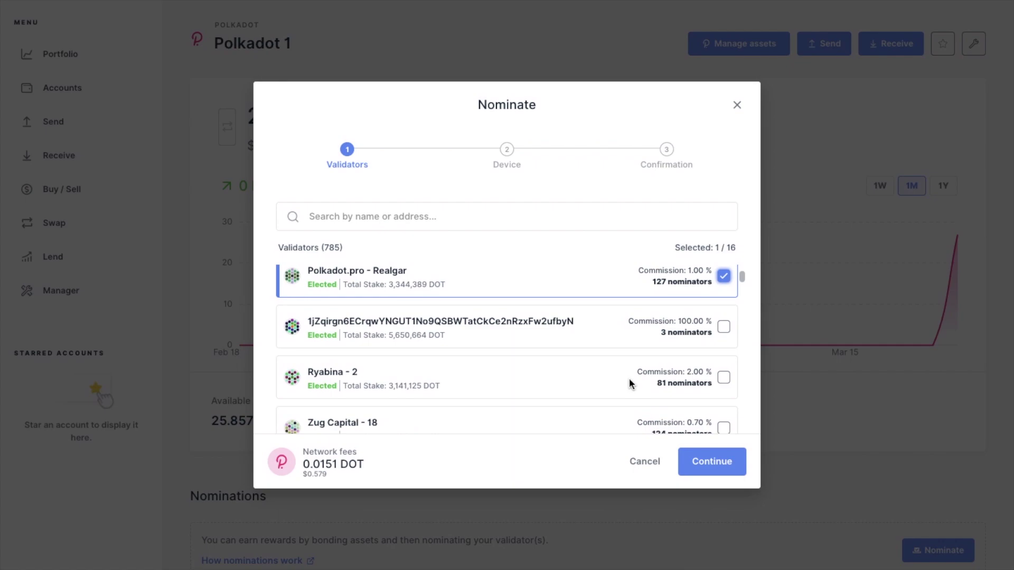
pyautogui.scroll(-1, 629, 378)
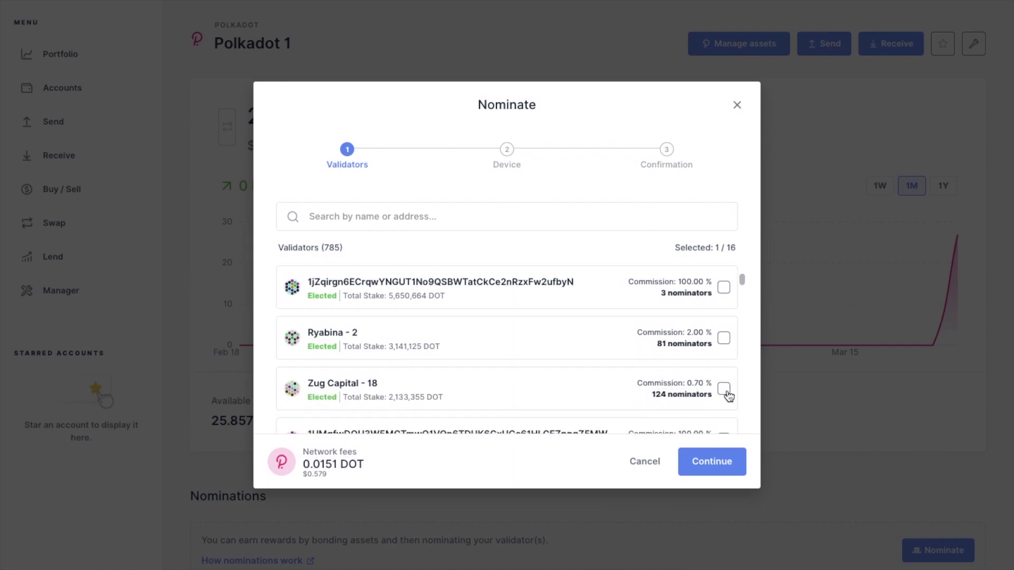
pyautogui.click(723, 390)
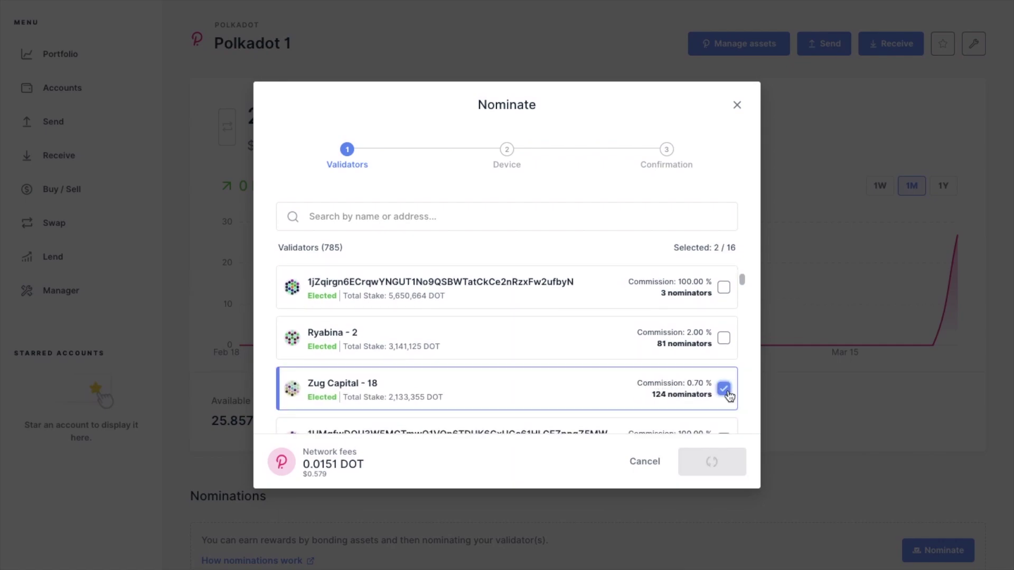
pyautogui.click(720, 463)
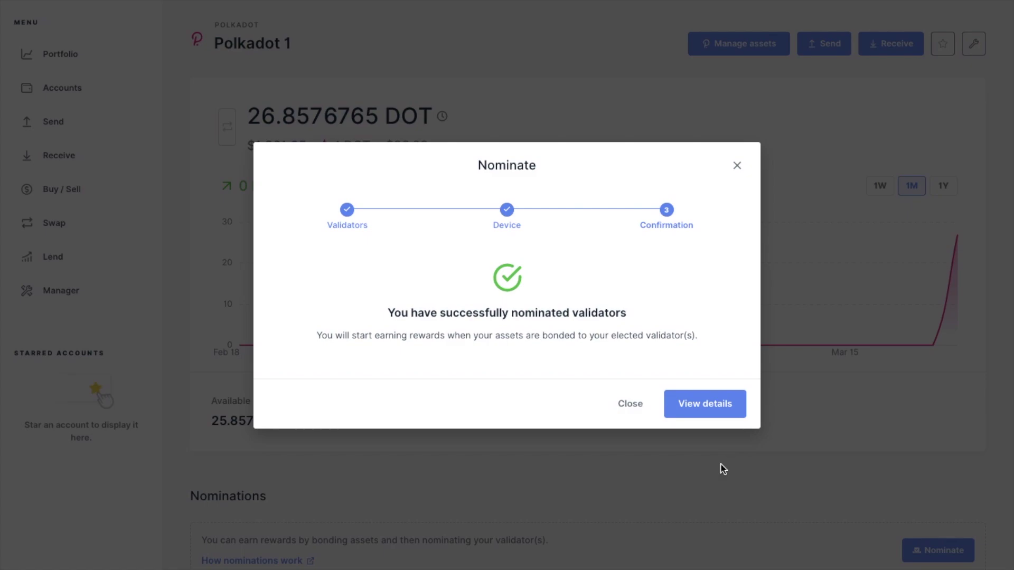
# Step: Return to the Polkadot 1 account page via View details and open Manage assets
pyautogui.click(716, 413)
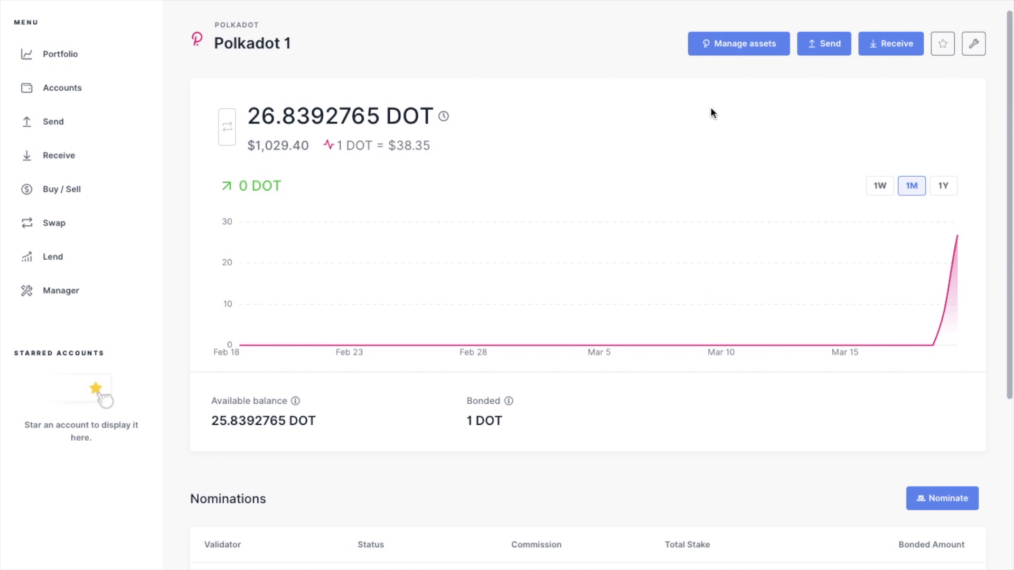
pyautogui.click(738, 51)
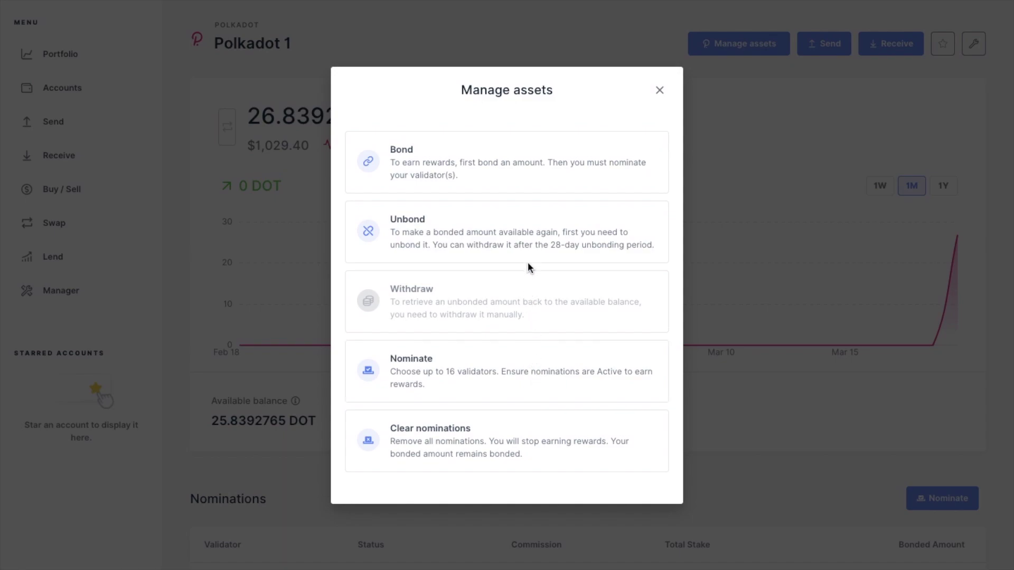
# Step: Set up an unbond of the full 1 DOT using Max, ready for device confirmation
pyautogui.click(533, 236)
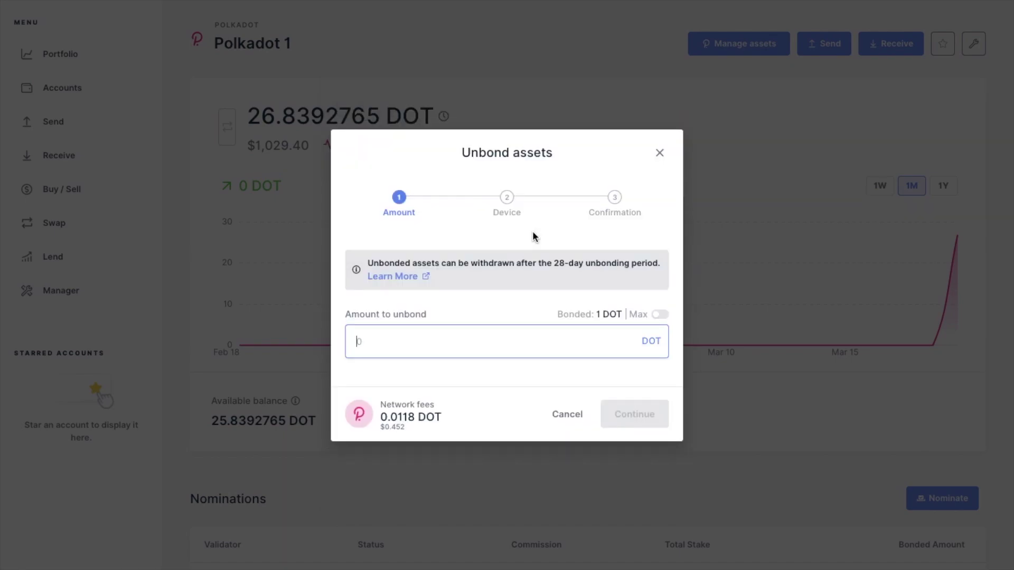
pyautogui.click(659, 315)
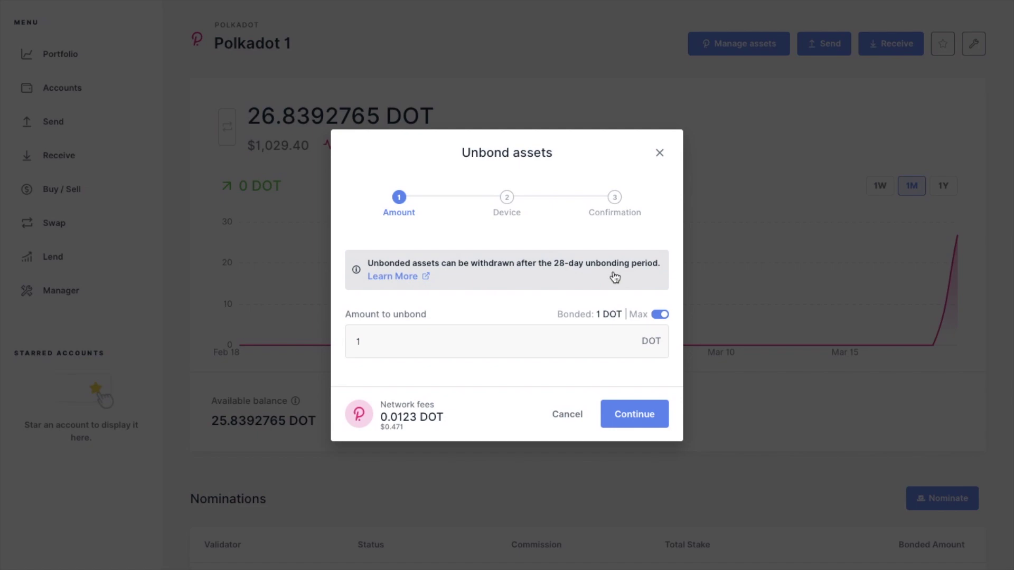
pyautogui.click(631, 414)
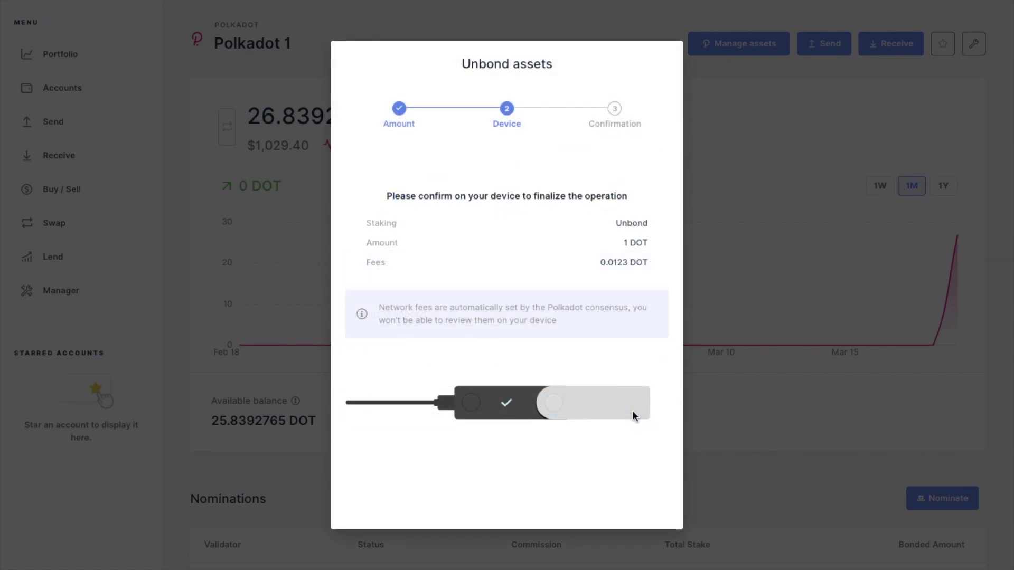